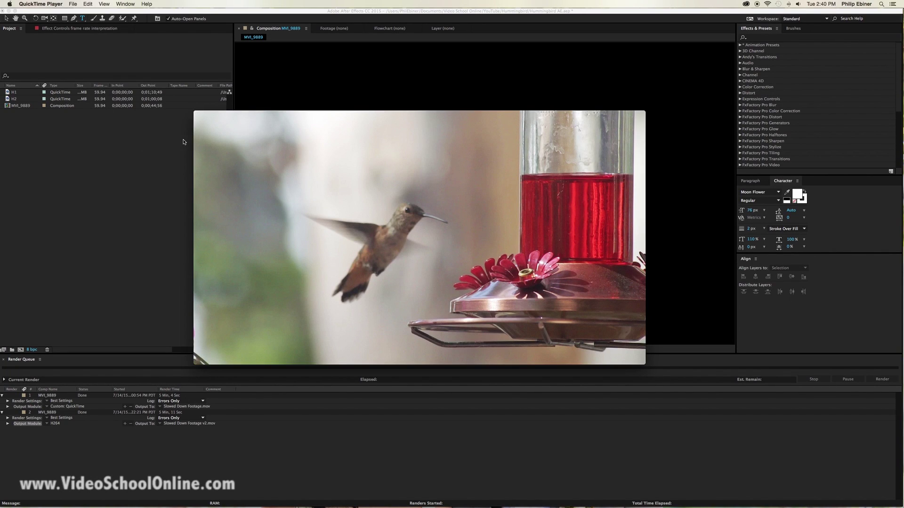
Play Slowed Down Footage v2.mov in QuickTime Player, then return to After Effects
mouse_move(349, 291)
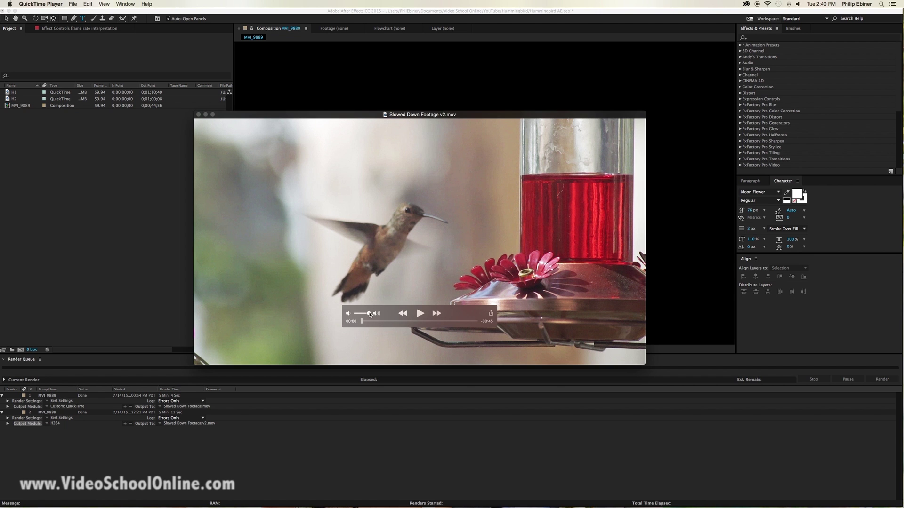
key(space)
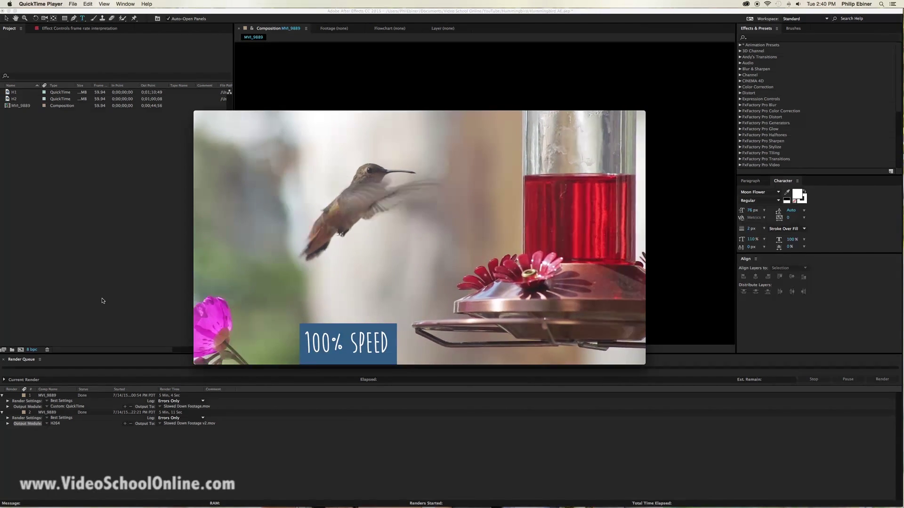
mouse_move(278, 298)
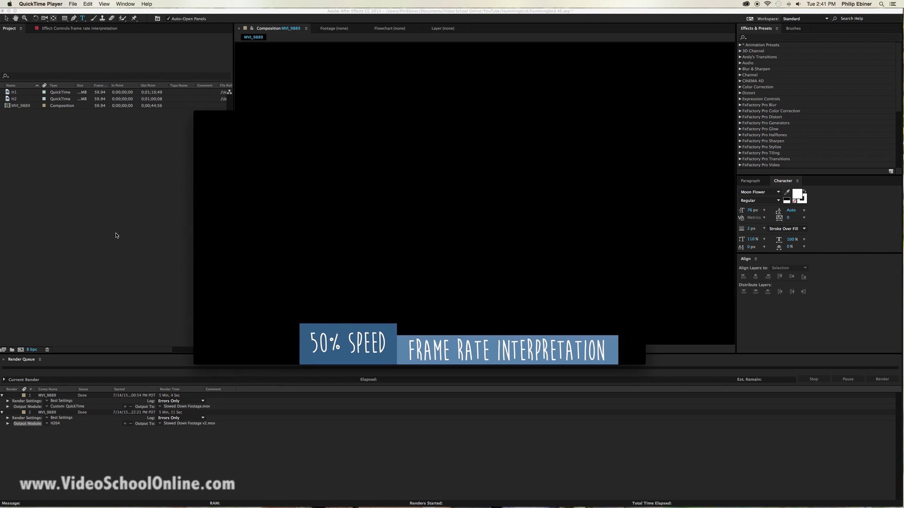
click(111, 255)
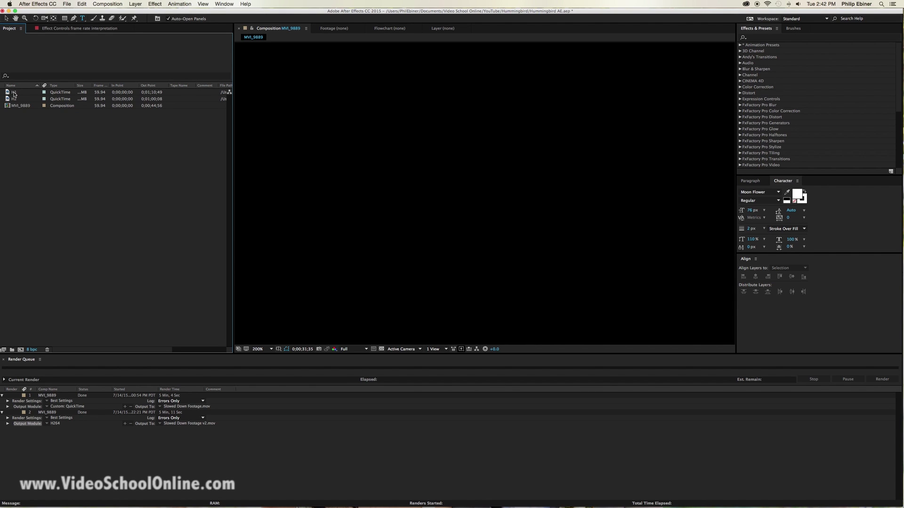
Create composition H3 from H1, slide the layer earlier, preview it, and reselect H1 footage
drag(14, 94, 20, 350)
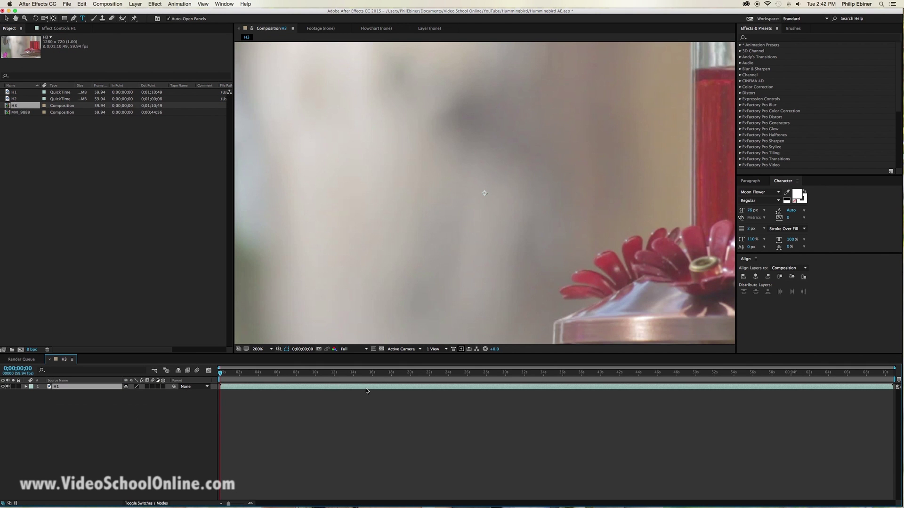
drag(367, 391, 262, 389)
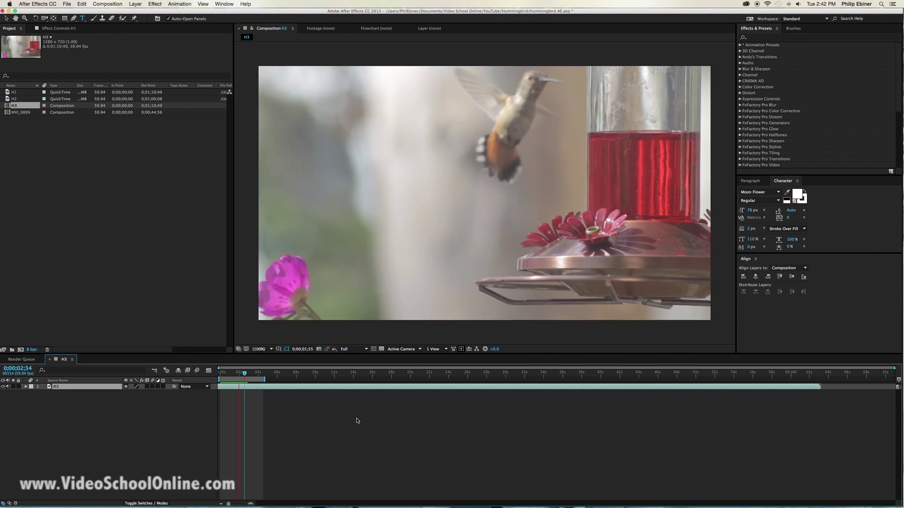
click(323, 413)
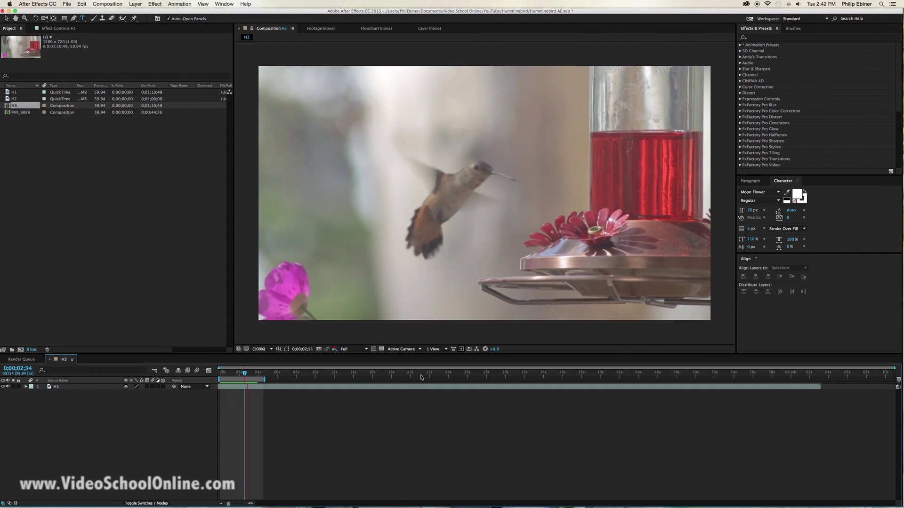
key(space)
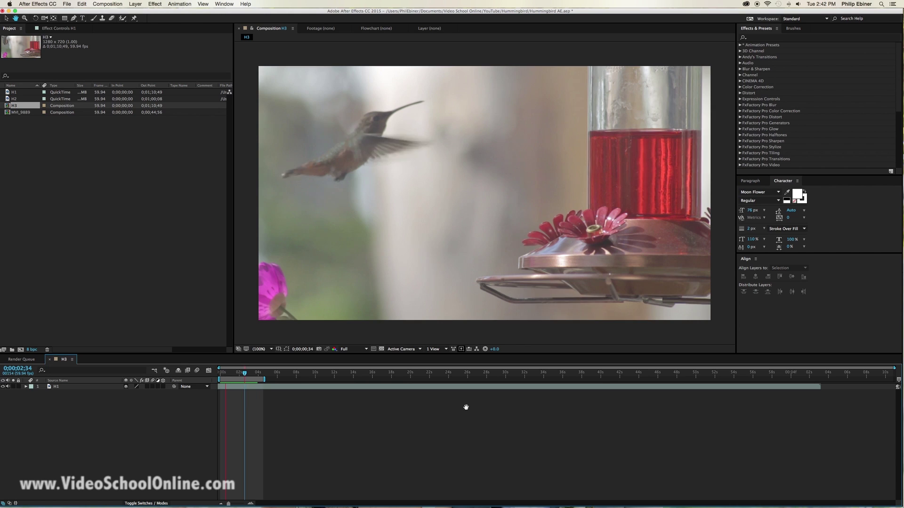
key(ctrl+t)
click(59, 93)
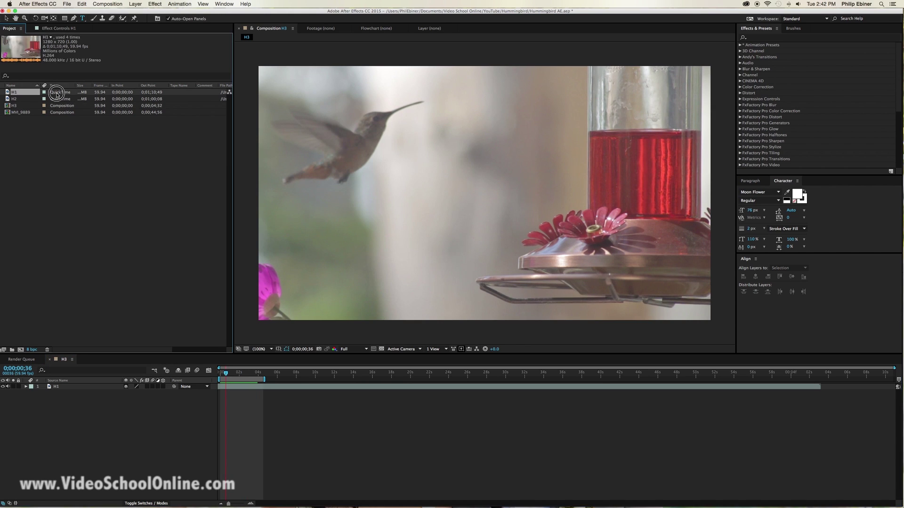
Conform the H1 footage from 59.94 to 23.976 fps and preview the slowed H3
right_click(17, 93)
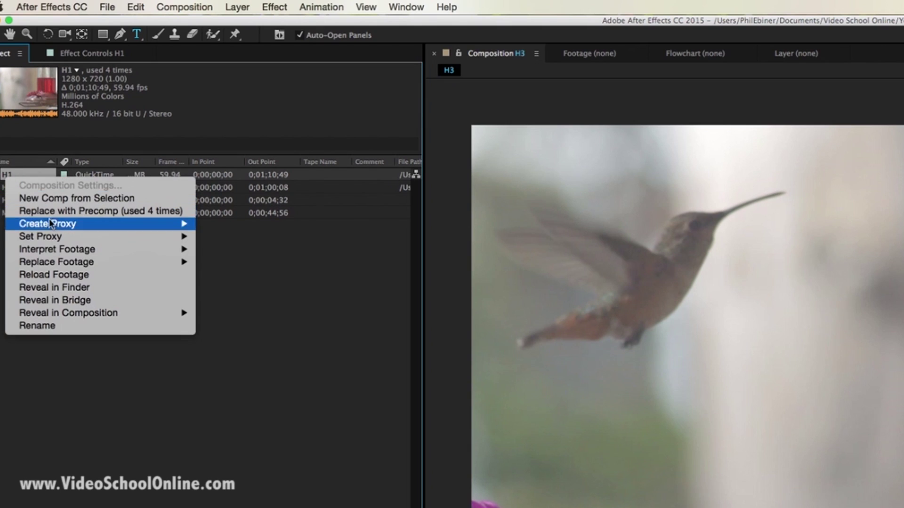
mouse_move(75, 251)
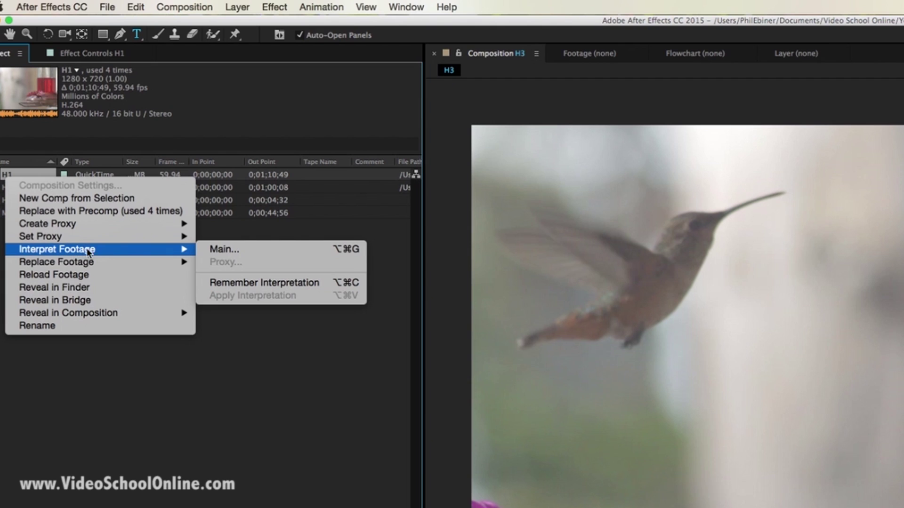
click(238, 249)
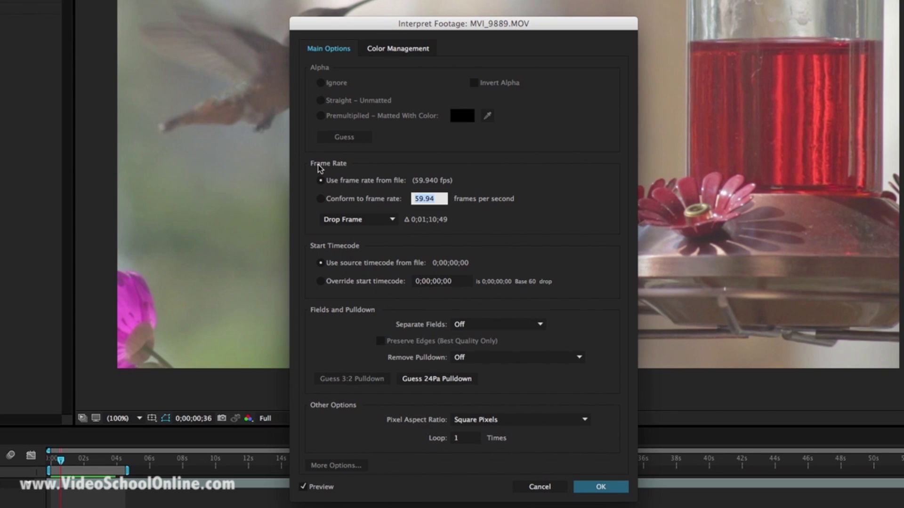
click(371, 200)
click(436, 199)
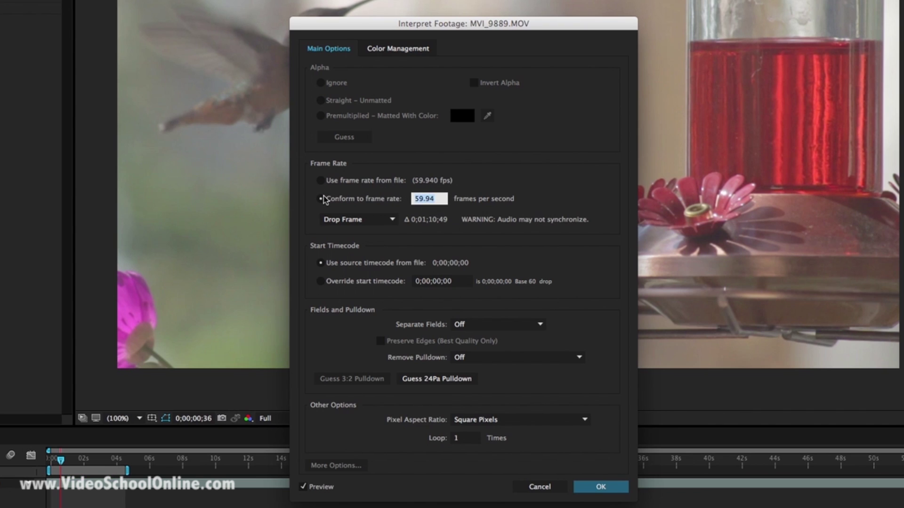
text(23.9)
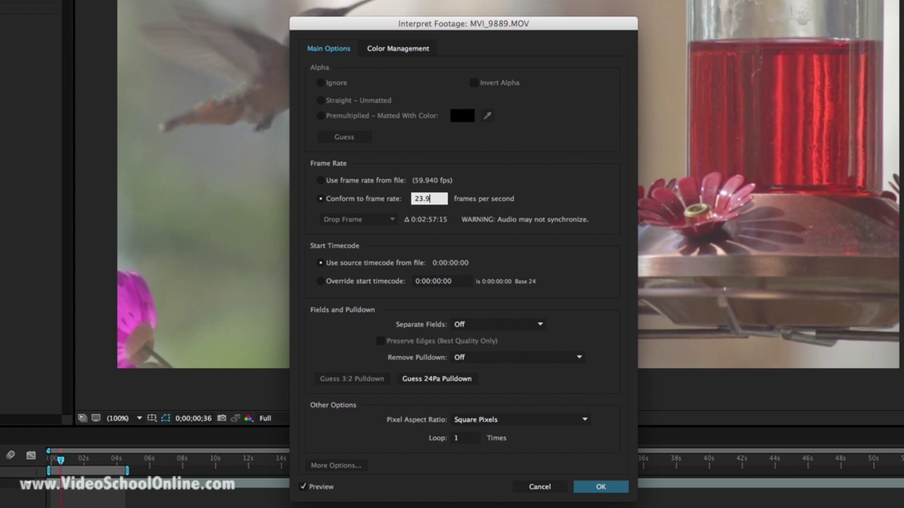
text(76)
click(596, 485)
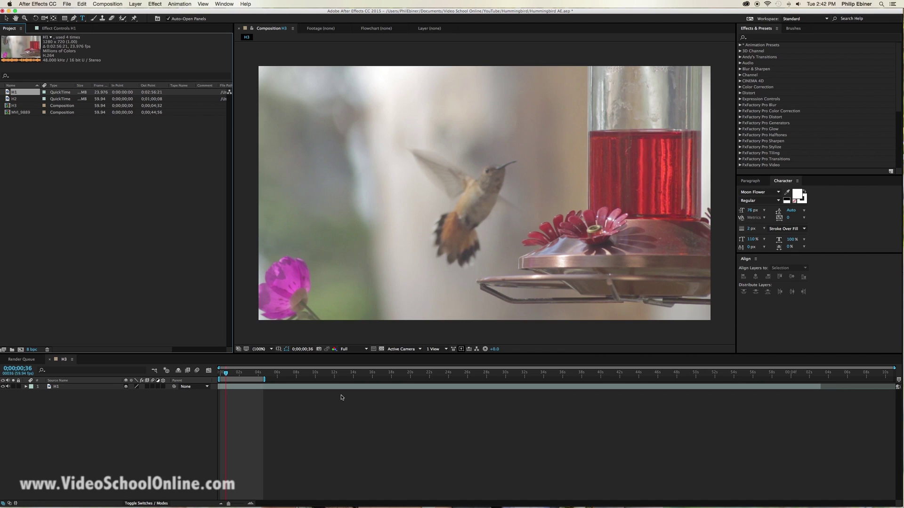
key(space)
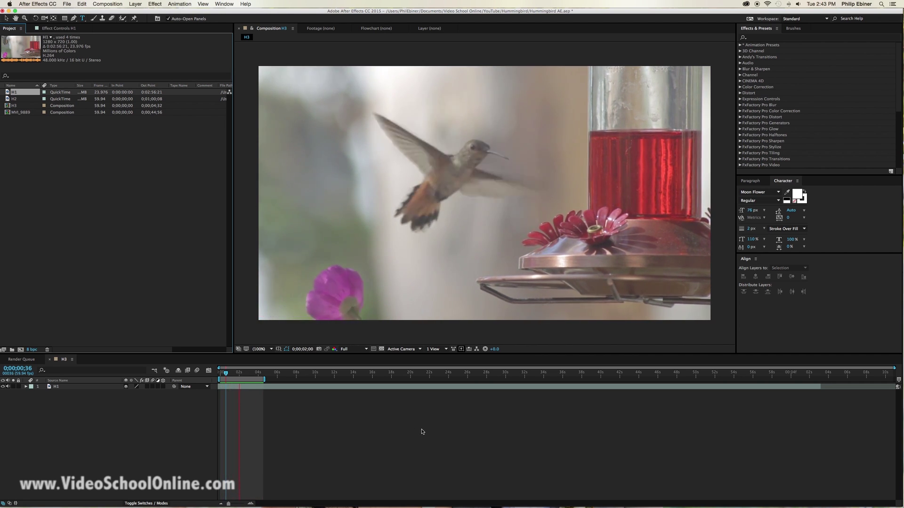
Nudge H1 slightly earlier, then build composition H4 from H2 shifted to a sharp frame
click(339, 385)
drag(284, 388, 277, 388)
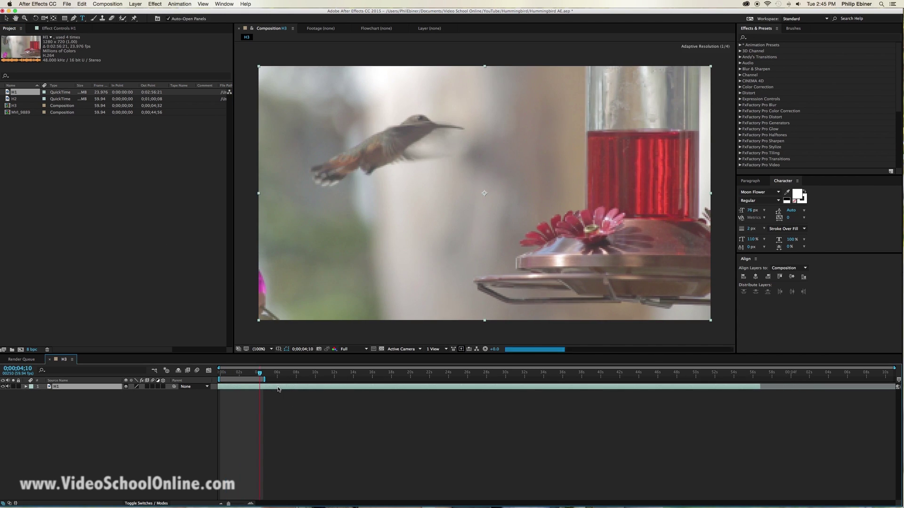
drag(15, 98, 25, 353)
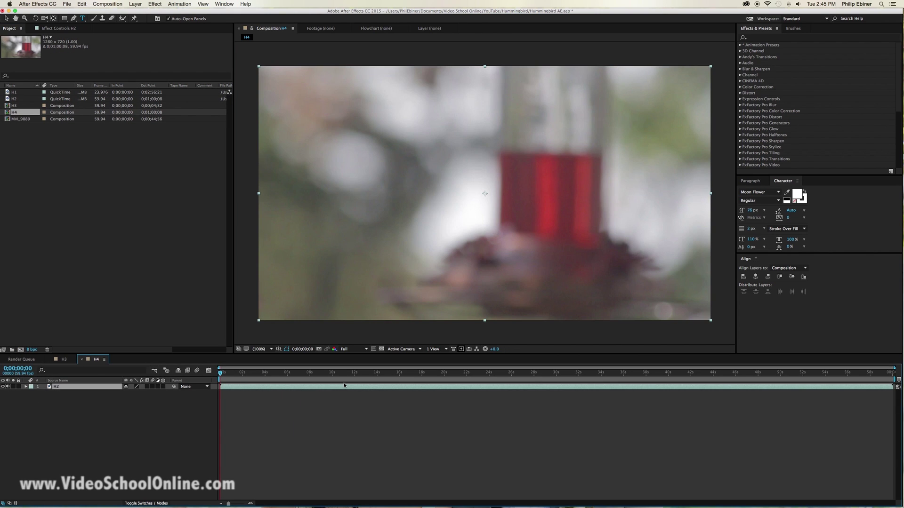
drag(367, 388, 337, 388)
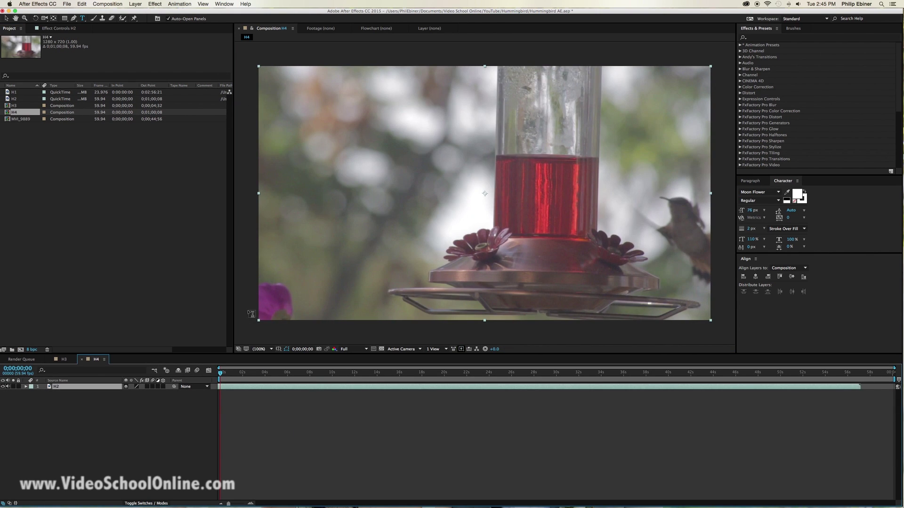
Apply the Timewarp effect from the Effect menu to the H2 layer
click(155, 4)
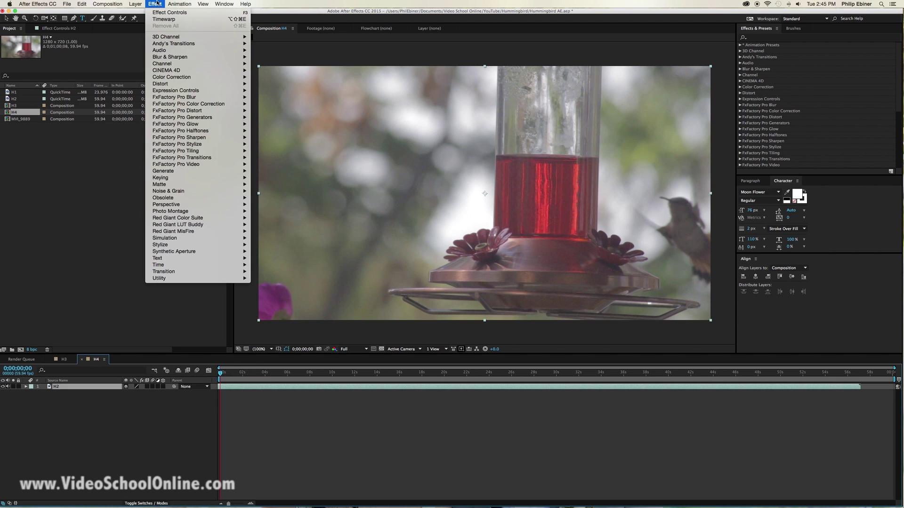
mouse_move(198, 265)
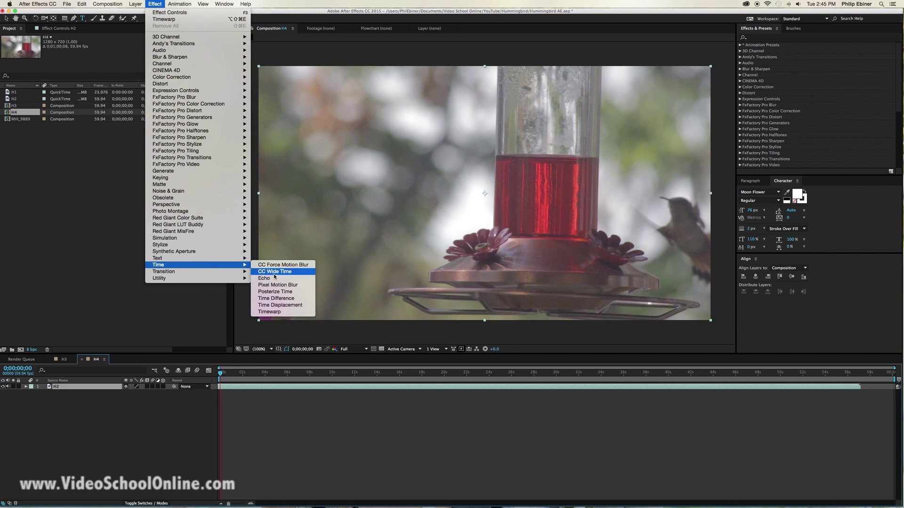
click(276, 313)
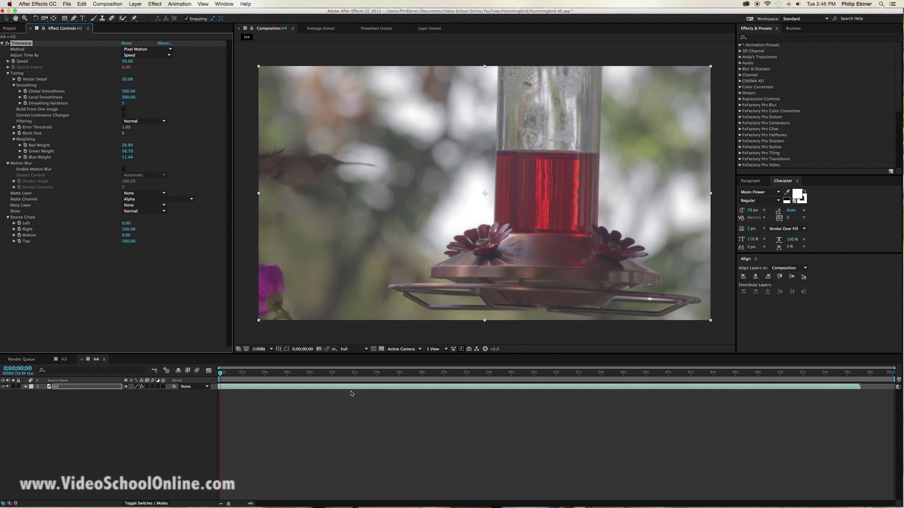
Preview the Timewarp, keep Method on Pixel Motion, and scrub back to about 0;00;00;45
key(space)
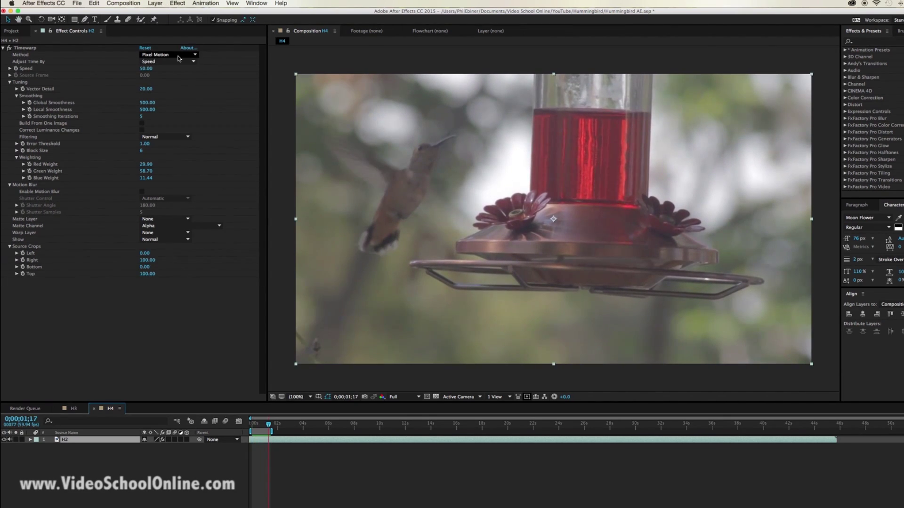
click(178, 55)
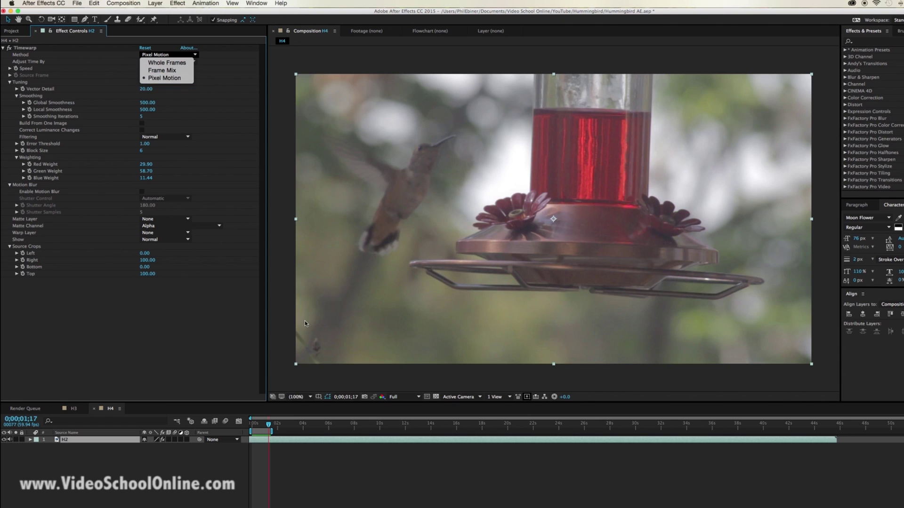
click(264, 426)
click(269, 426)
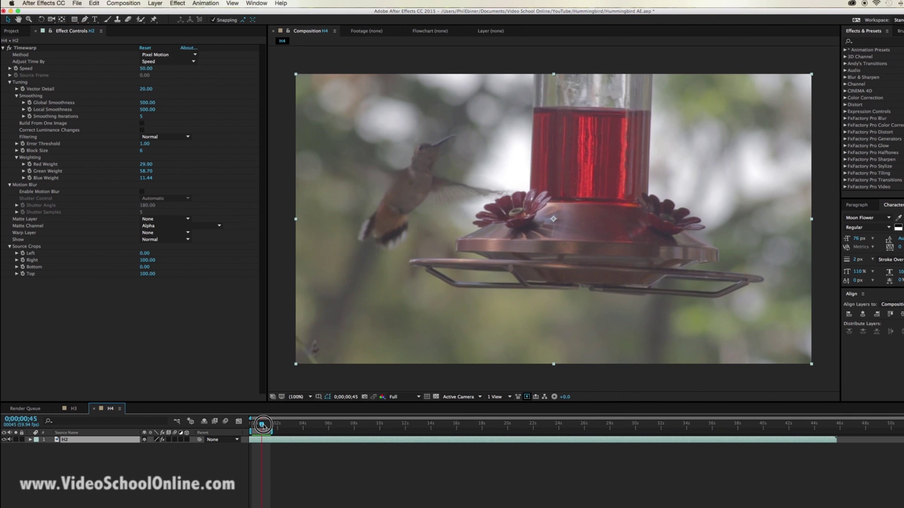
drag(269, 426, 262, 425)
drag(262, 425, 266, 425)
Magnify the viewer to 400% and pan over the hummingbird's blurred wing
click(301, 397)
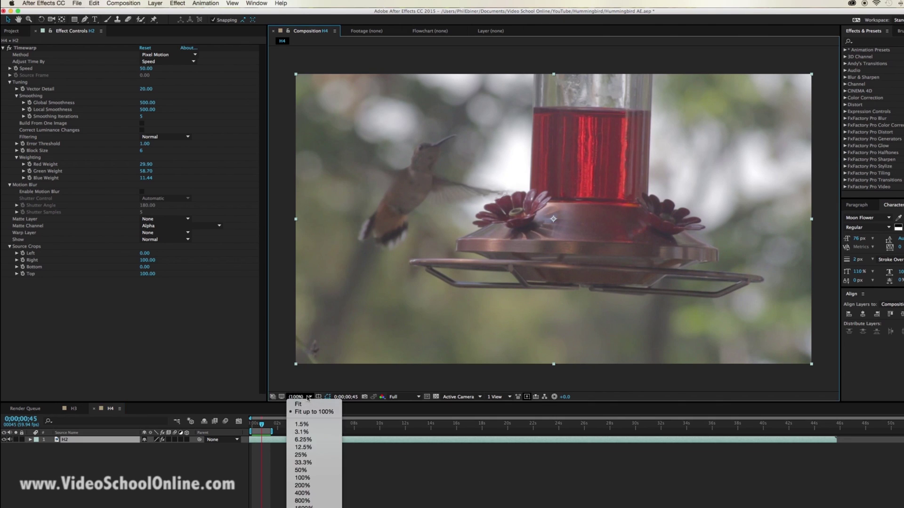
click(307, 493)
key(h)
drag(478, 178, 657, 320)
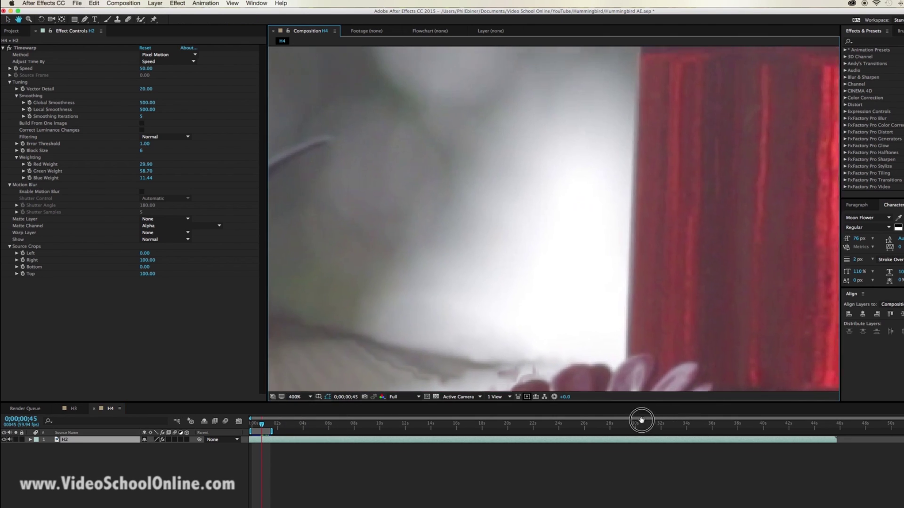
drag(545, 202, 725, 137)
drag(695, 246, 627, 151)
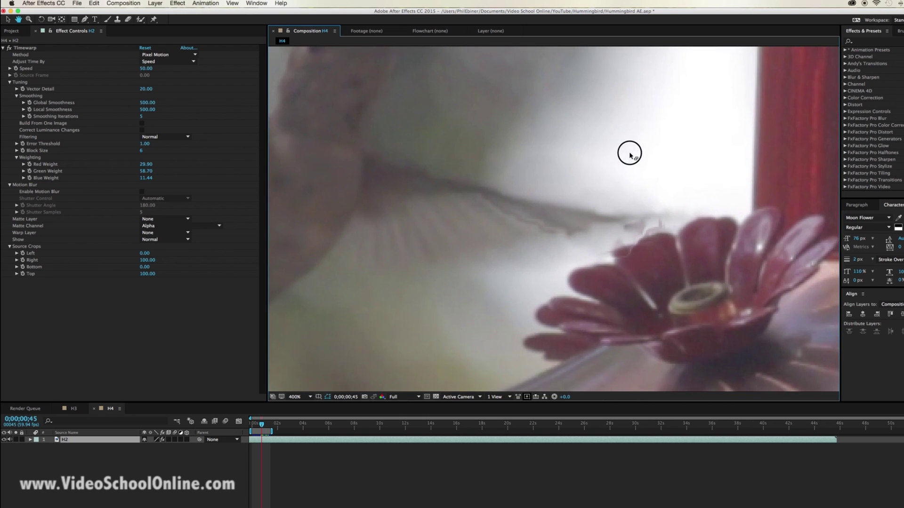
key(v)
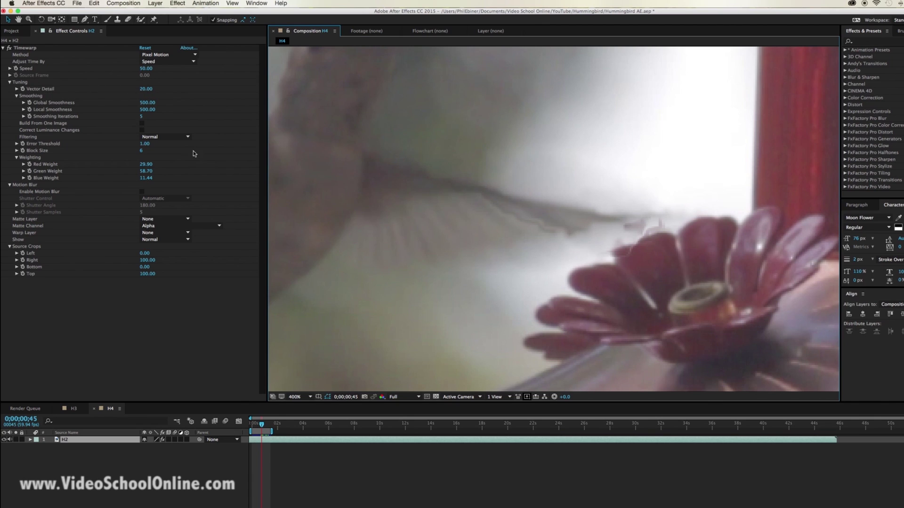
Set Timewarp Vector Detail to 5 and fit the composition back into the viewer
click(142, 89)
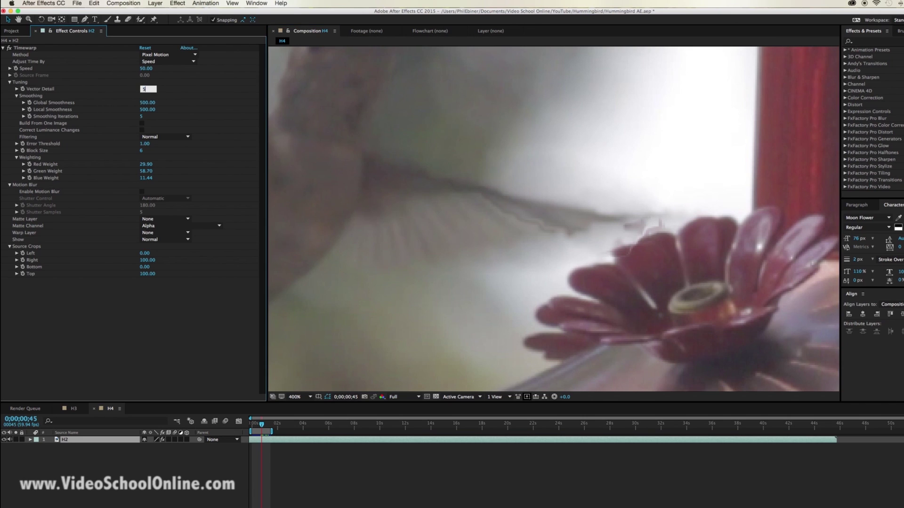
key(Return)
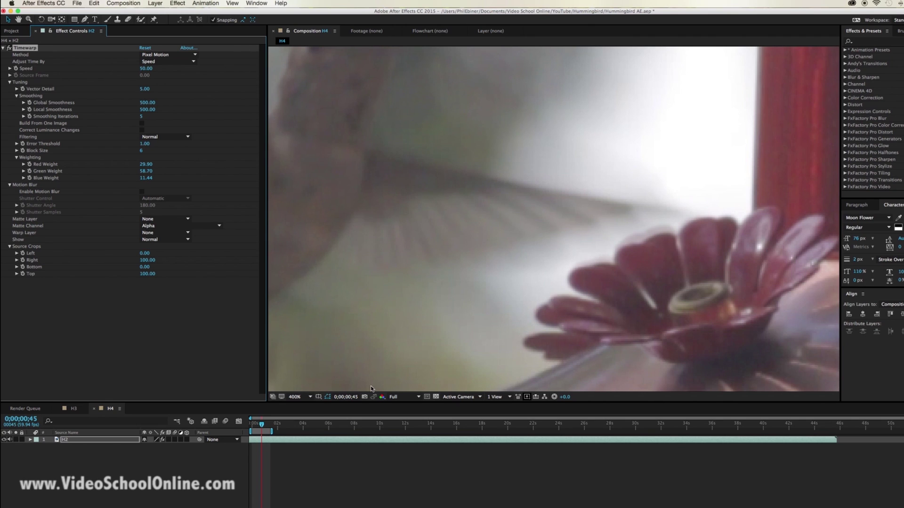
click(306, 397)
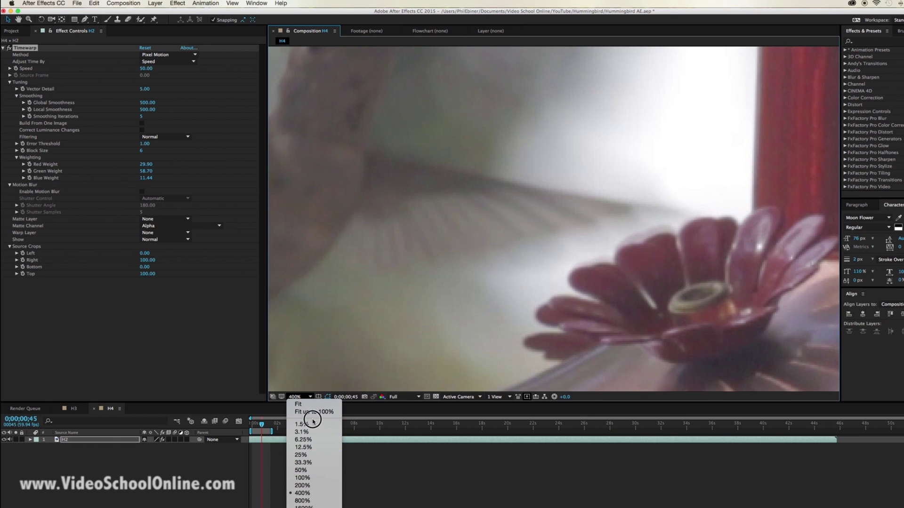
click(314, 412)
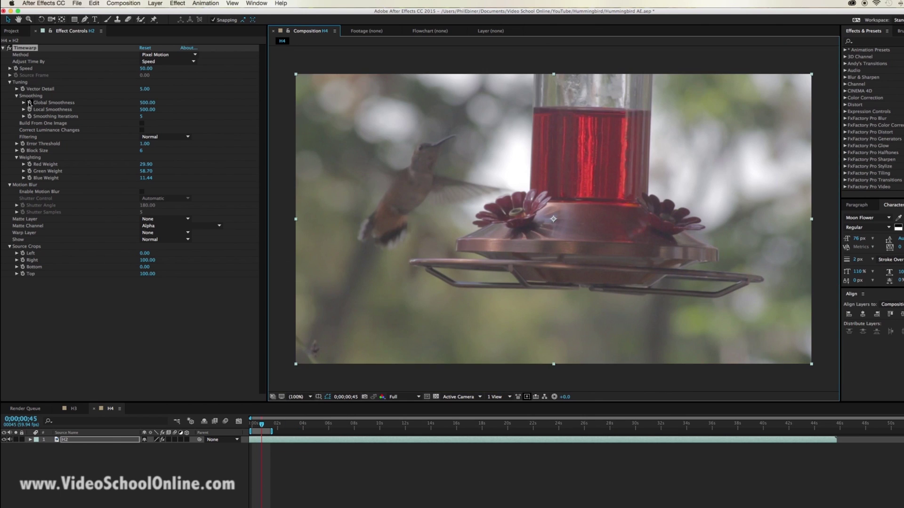
Preview the H4 composition with its Timewarped H2 clip
key(space)
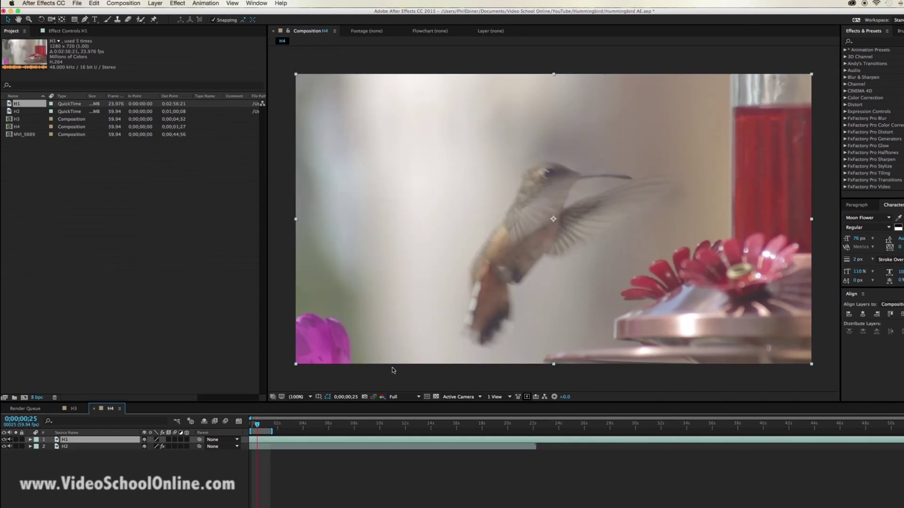
Preview H1, stop playback, and apply a Timewarp effect to the H1 layer
key(space)
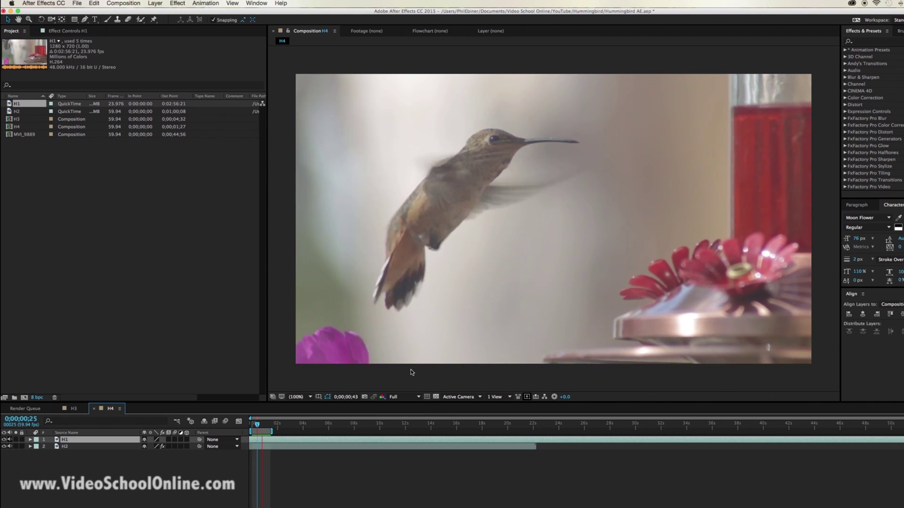
key(Page_Down)
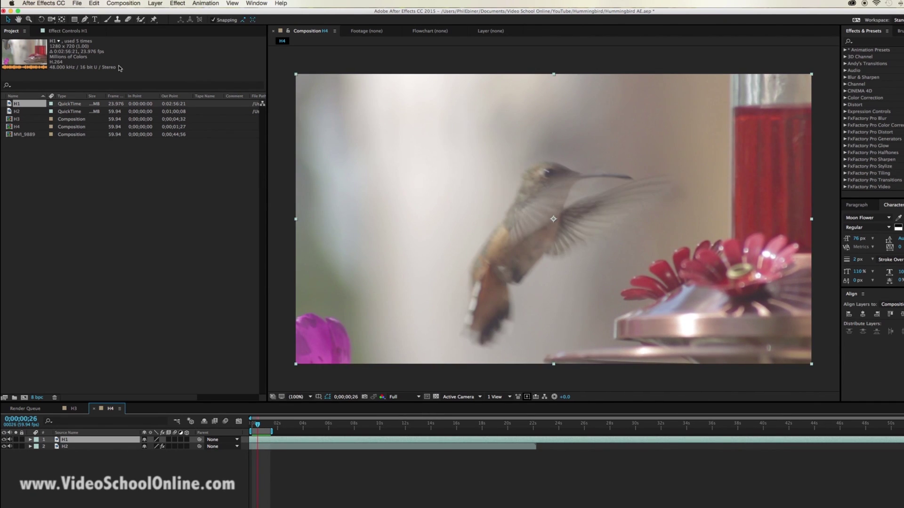
click(177, 3)
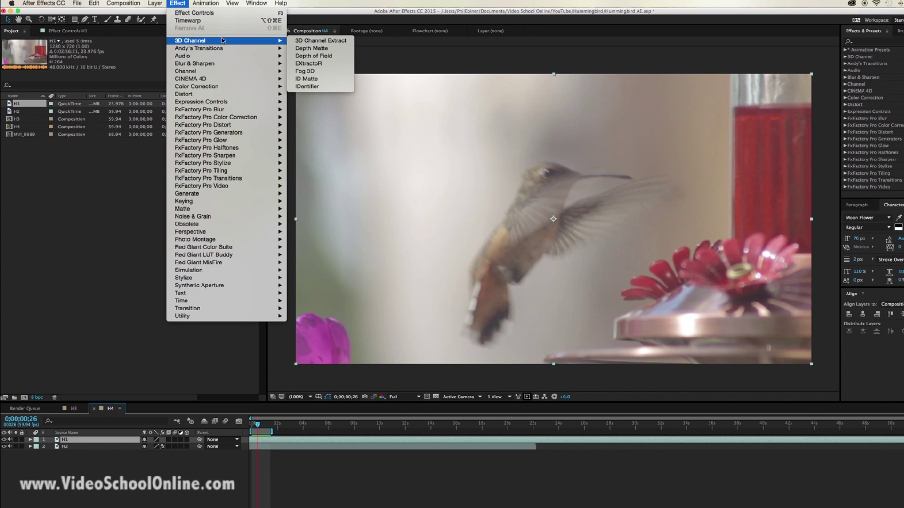
click(221, 20)
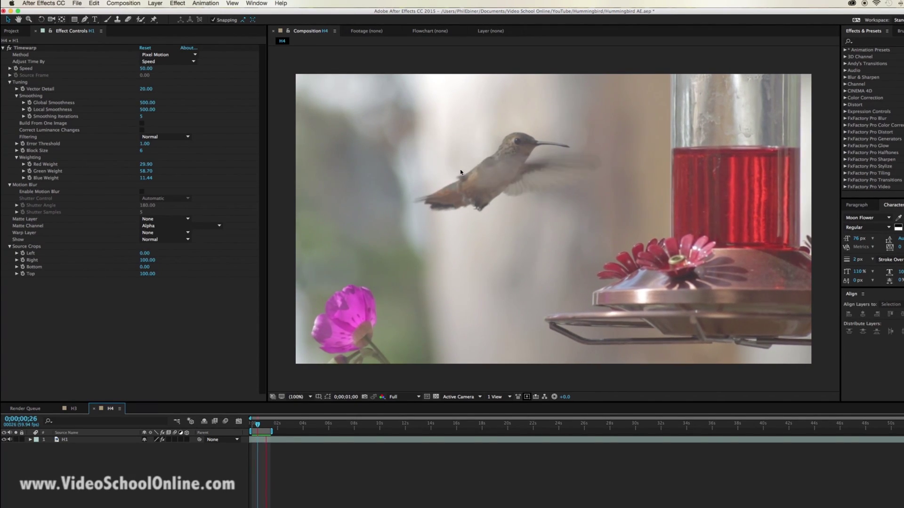
Give H1's Timewarp Vector Detail 5 and the Frame Mix method, then preview
click(144, 88)
text(5)
key(Return)
click(157, 57)
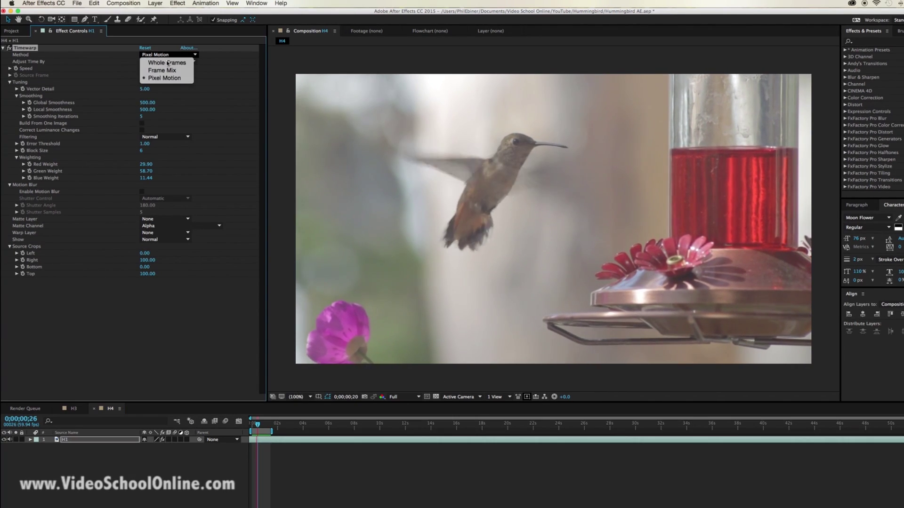
click(160, 68)
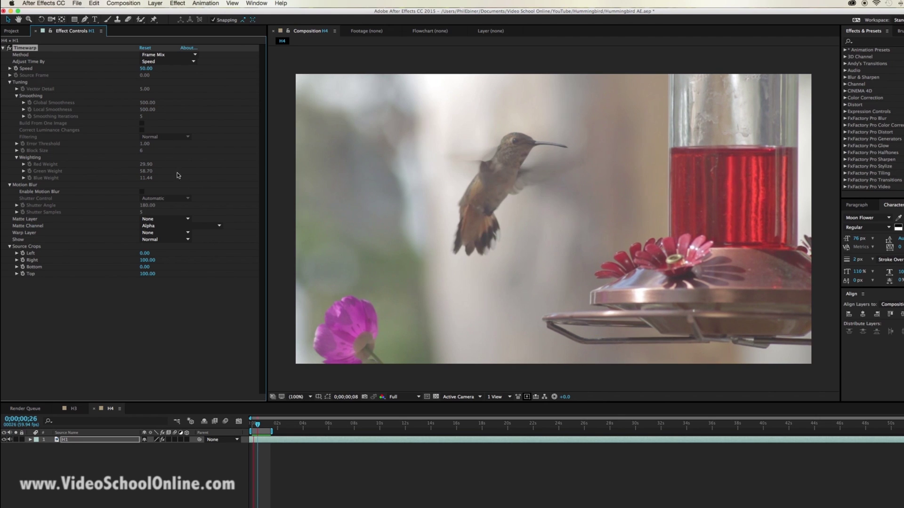
click(225, 421)
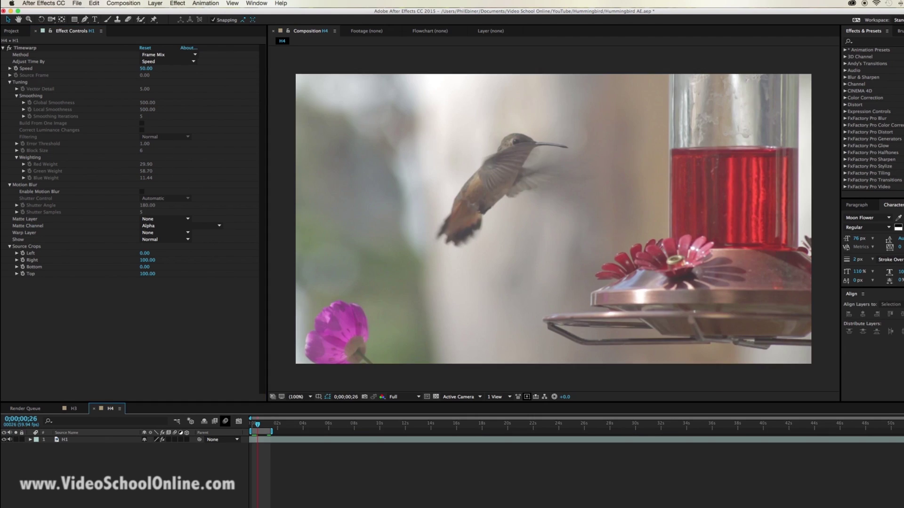
key(space)
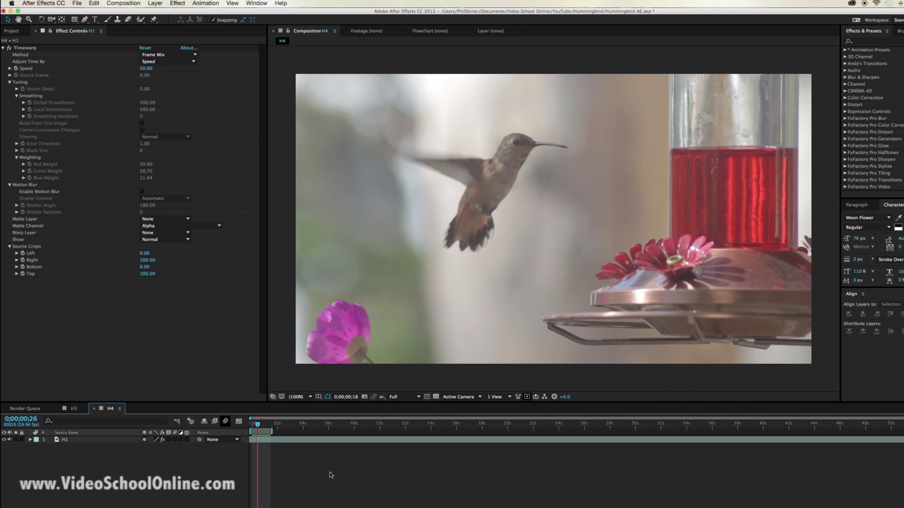
Change H1's Timewarp Speed from 50 to 20 and preview the slower Frame Mix playback
click(146, 69)
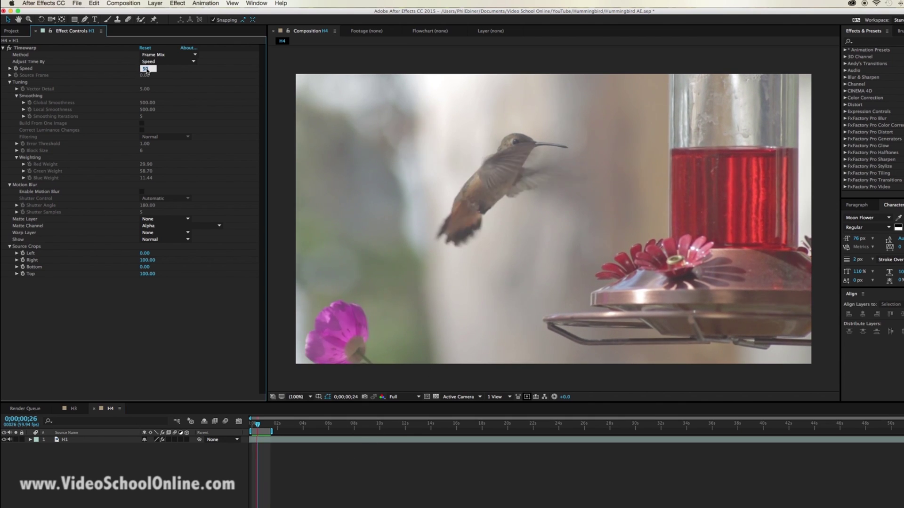
text(20)
key(Return)
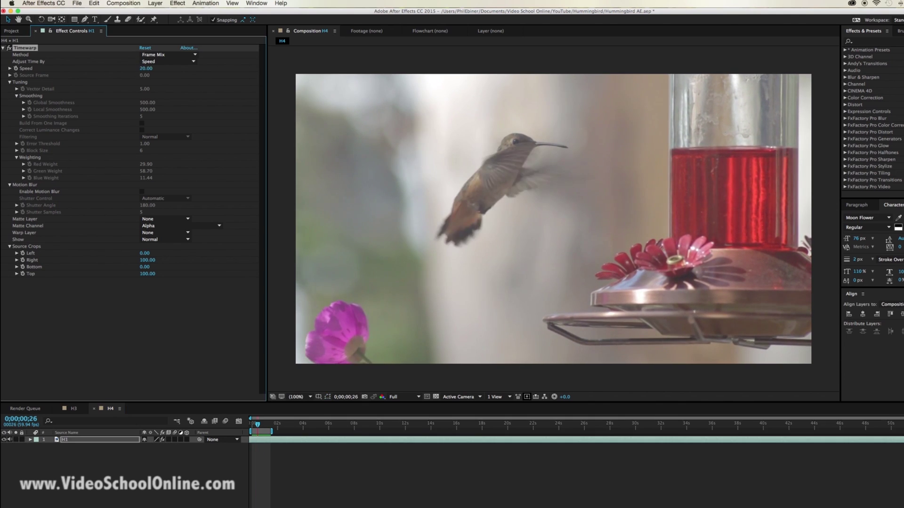
click(308, 474)
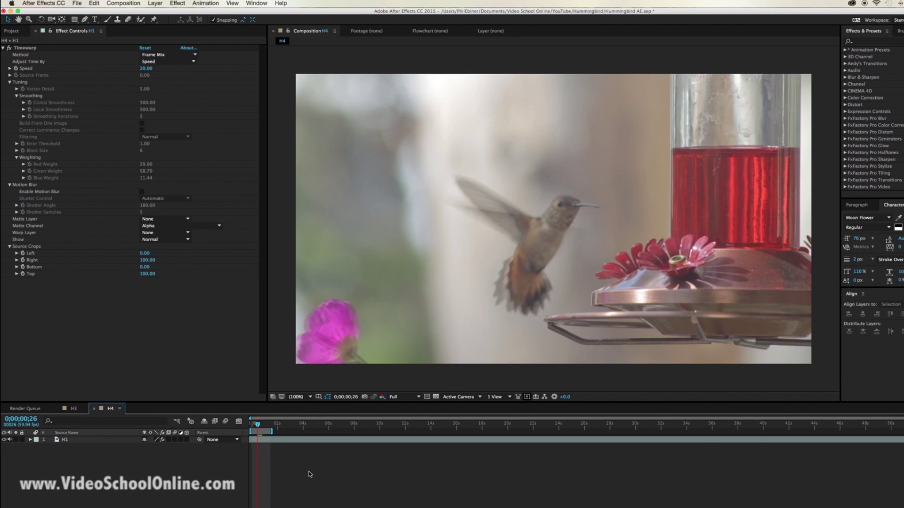
key(space)
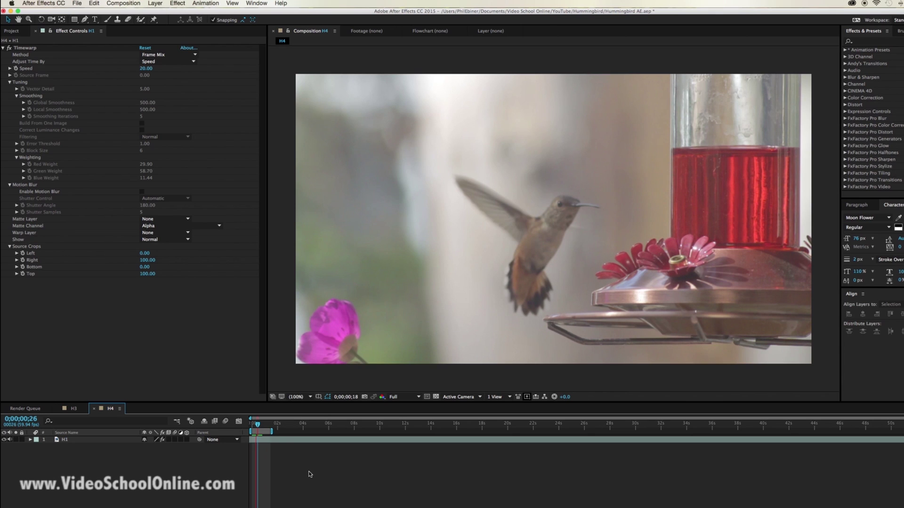